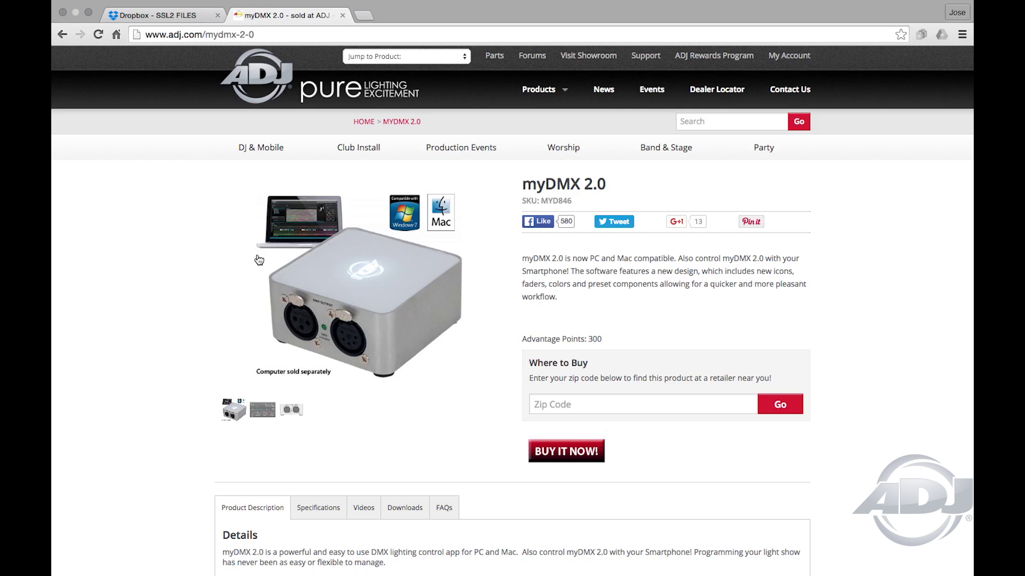
Step: Browse the Dropbox fixture library into American DJ > Inno Pocket Series to list its nine .ssl2 files
{"action": "left_click", "coordinate": [201, 20]}
{"action": "scroll", "coordinate": [338, 156], "scroll_direction": "up", "scroll_amount": 1}
{"action": "scroll", "coordinate": [338, 156], "scroll_direction": "down", "scroll_amount": 1}
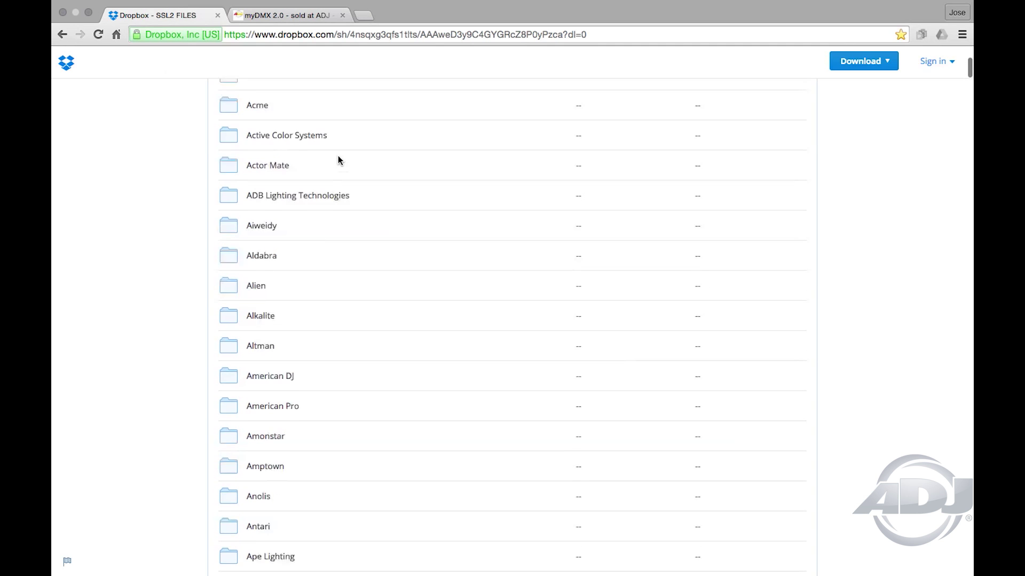
{"action": "scroll", "coordinate": [339, 159], "scroll_direction": "down", "scroll_amount": 3}
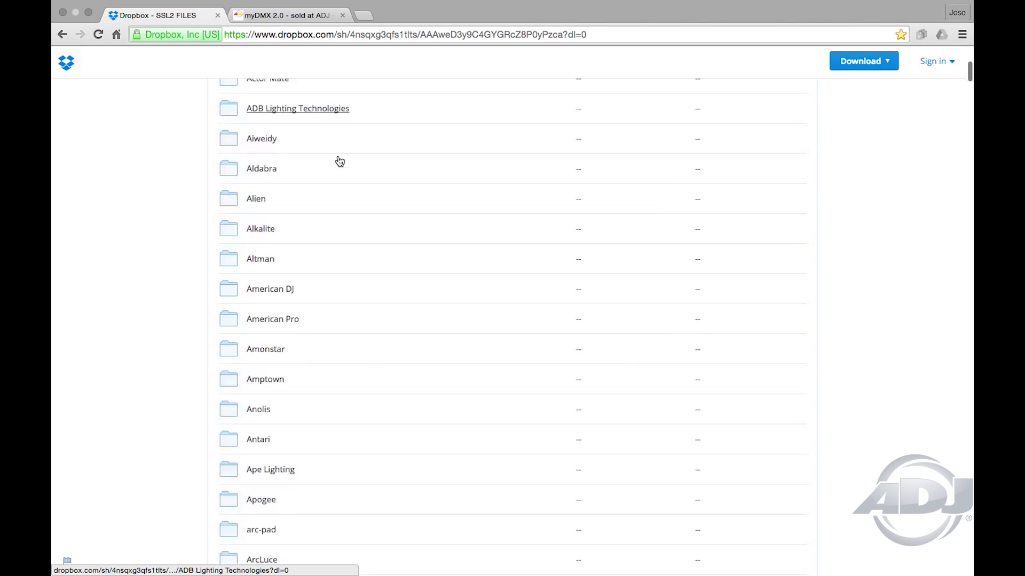
{"action": "scroll", "coordinate": [339, 160], "scroll_direction": "down", "scroll_amount": 3}
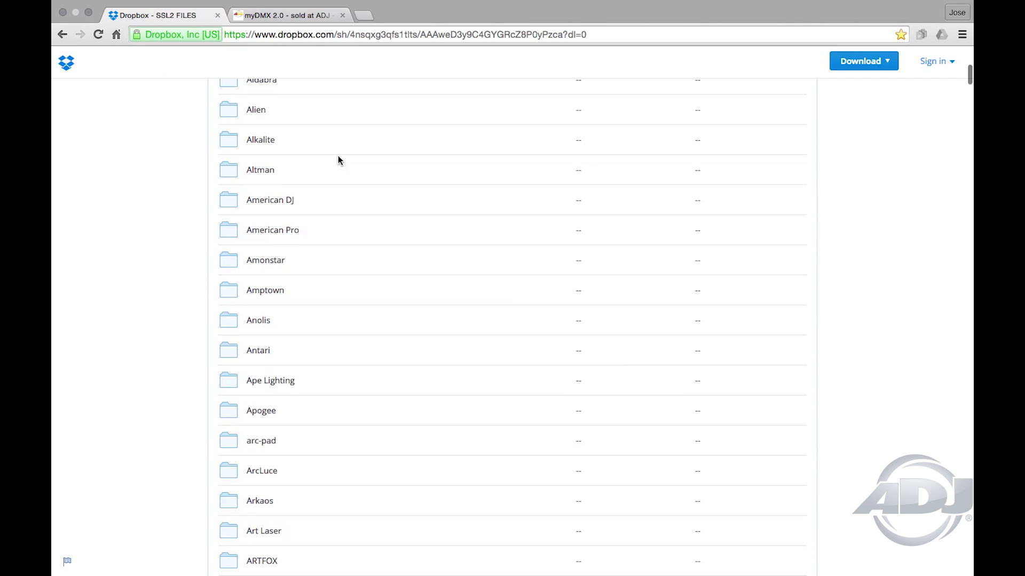
{"action": "scroll", "coordinate": [337, 159], "scroll_direction": "up", "scroll_amount": 1}
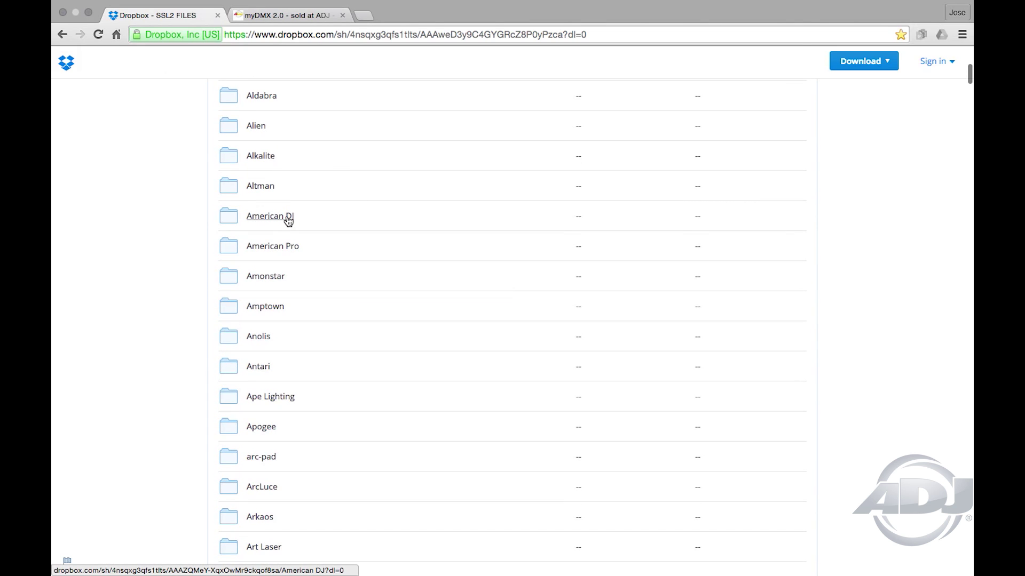
{"action": "left_click", "coordinate": [288, 216]}
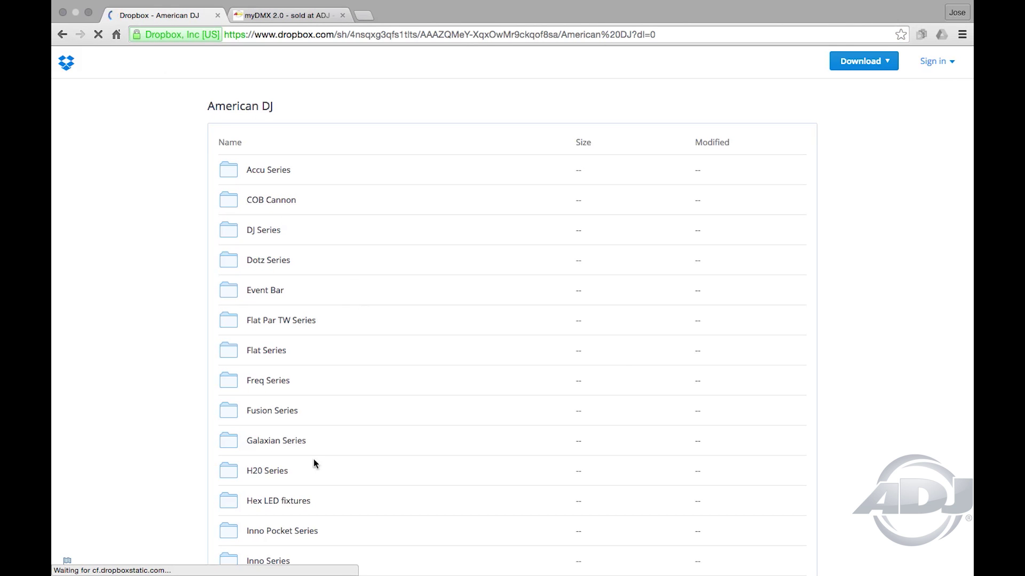
{"action": "scroll", "coordinate": [313, 459], "scroll_direction": "down", "scroll_amount": 5}
{"action": "left_click", "coordinate": [295, 246]}
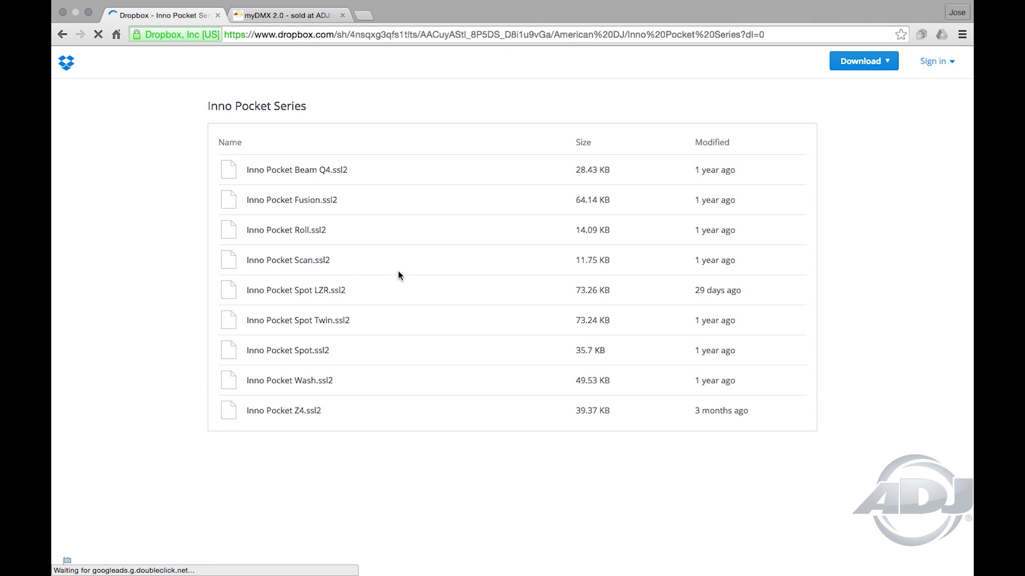
Step: Download Inno Pocket Spot LZR.ssl2 from Dropbox and reveal the downloaded file in the file browser
{"action": "left_click", "coordinate": [306, 292]}
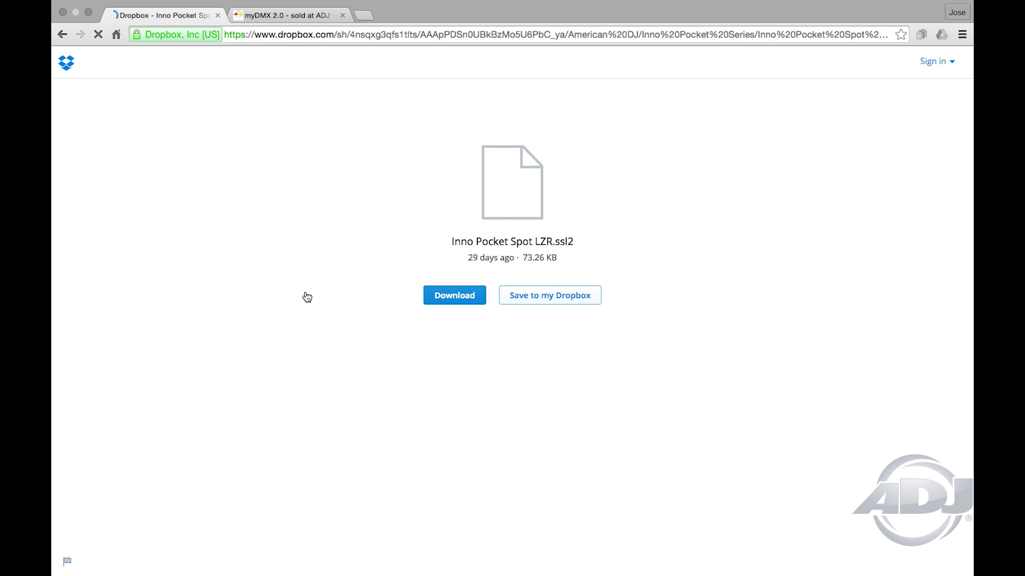
{"action": "left_click", "coordinate": [361, 302]}
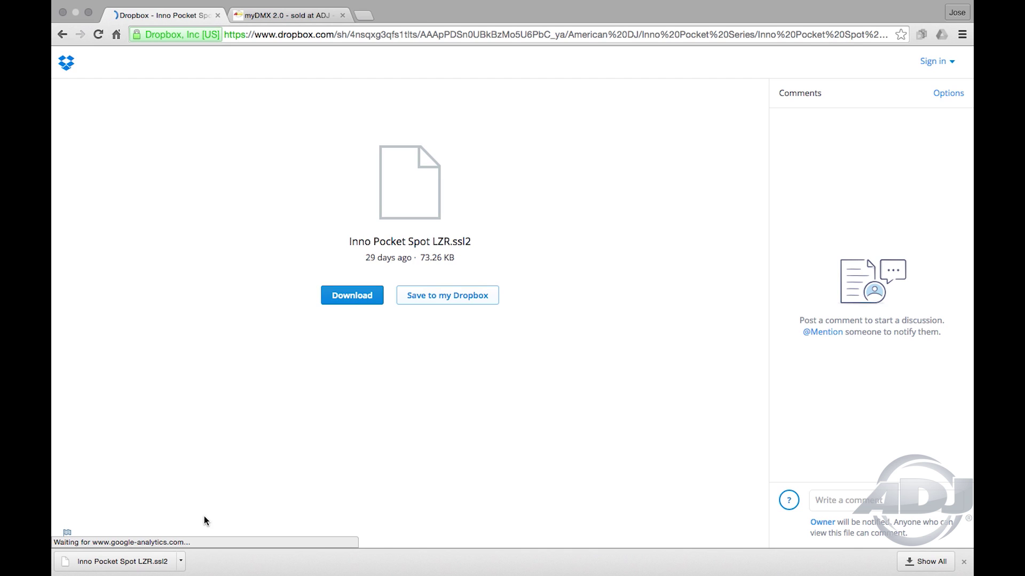
{"action": "left_click", "coordinate": [181, 562]}
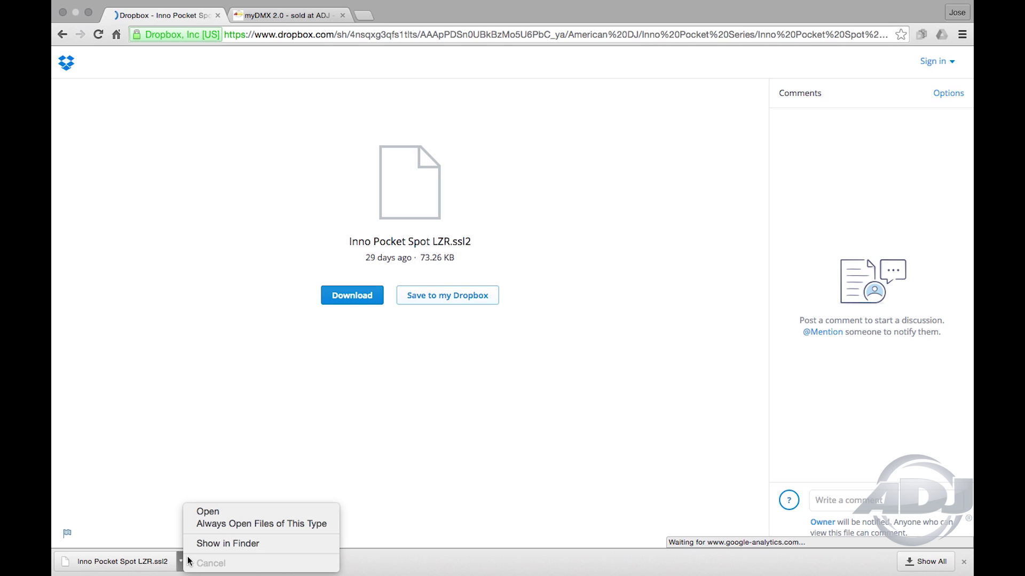
{"action": "left_click", "coordinate": [207, 546]}
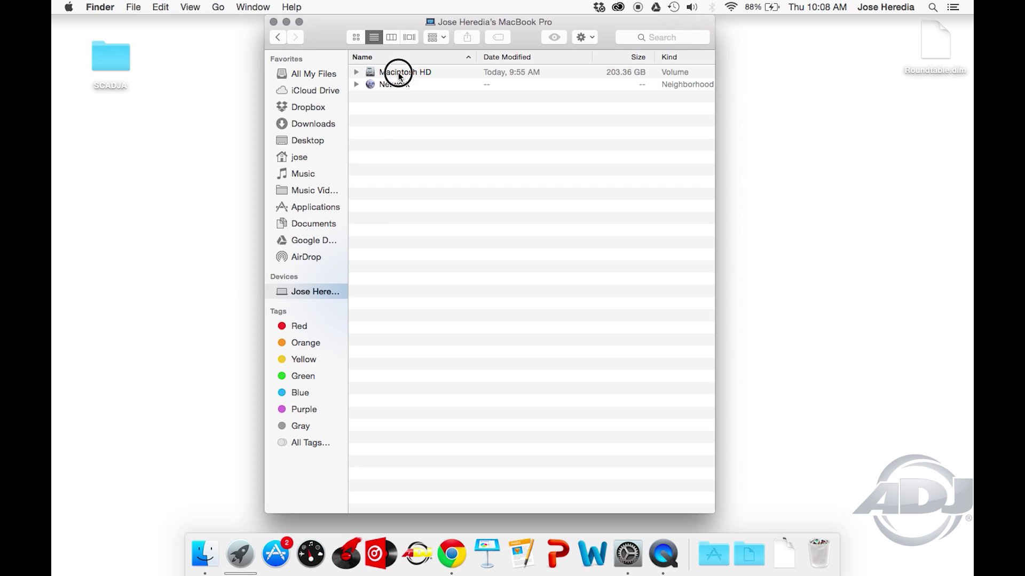
Step: Go to Macintosh HD > Applications > MyDMX 2.0 and open the American DJ fixture folder
{"action": "double_click", "coordinate": [398, 72]}
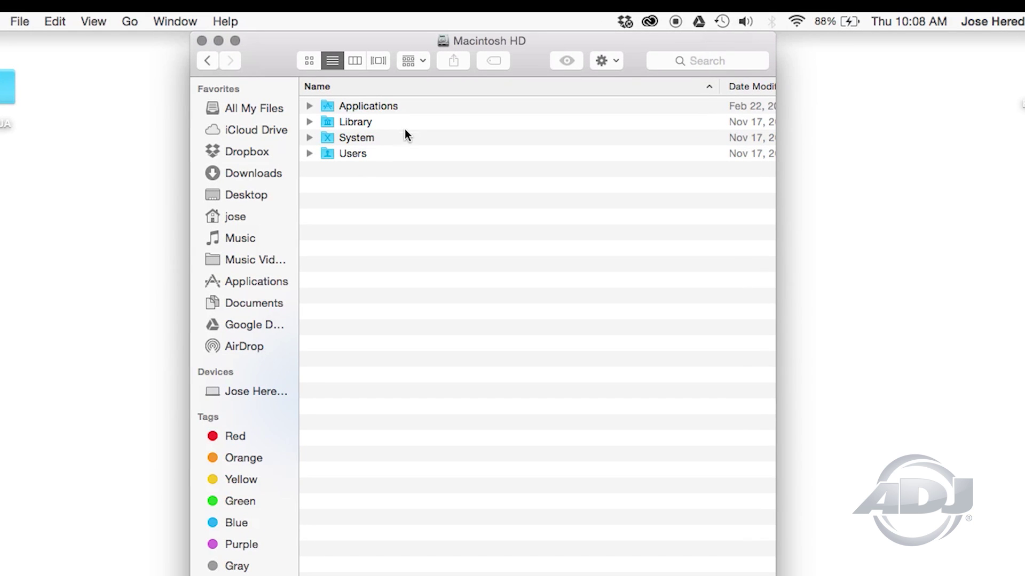
{"action": "double_click", "coordinate": [373, 105]}
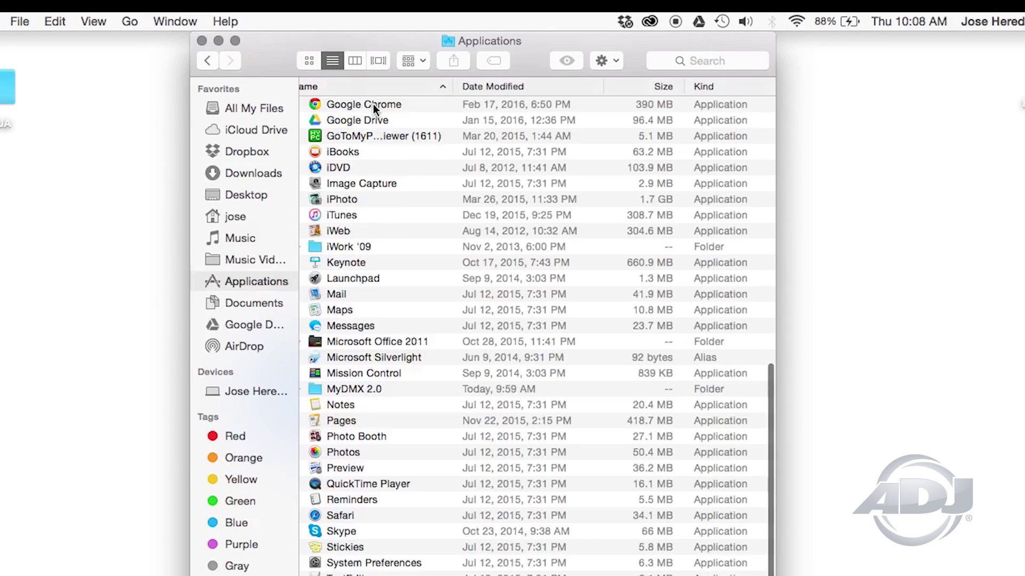
{"action": "double_click", "coordinate": [361, 389]}
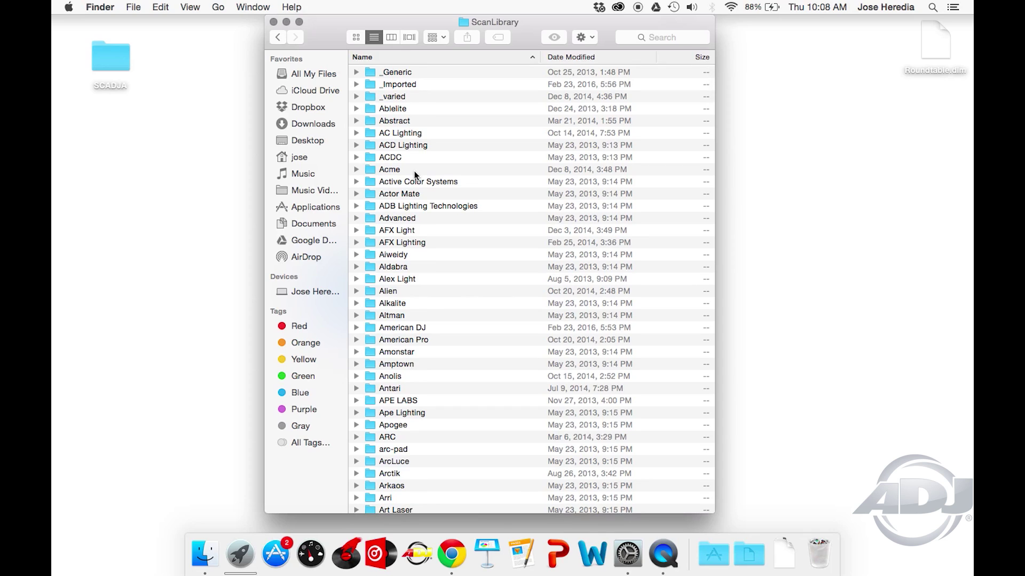
{"action": "scroll", "coordinate": [415, 174], "scroll_direction": "down", "scroll_amount": 5}
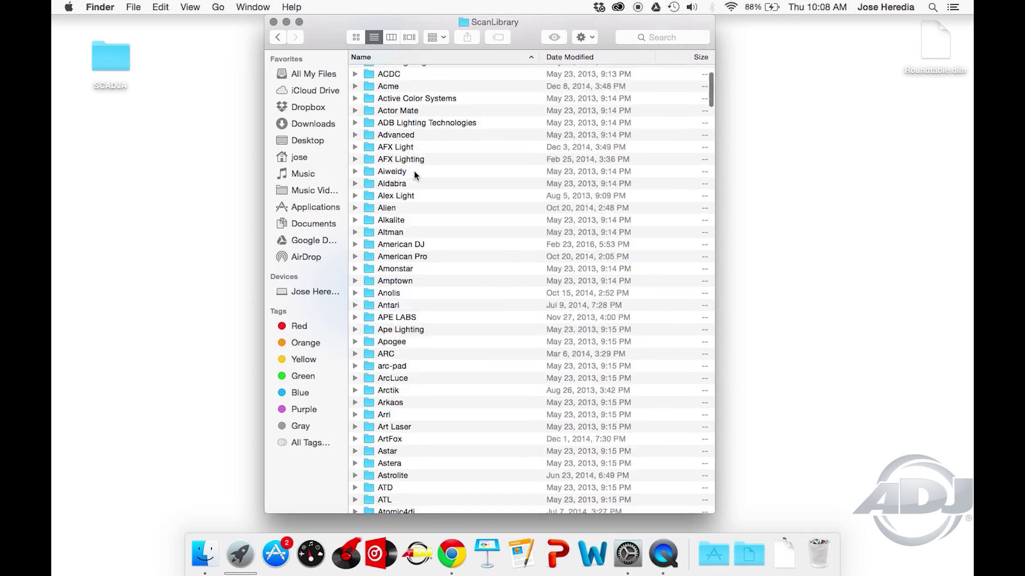
{"action": "left_click", "coordinate": [369, 245]}
{"action": "double_click", "coordinate": [370, 245]}
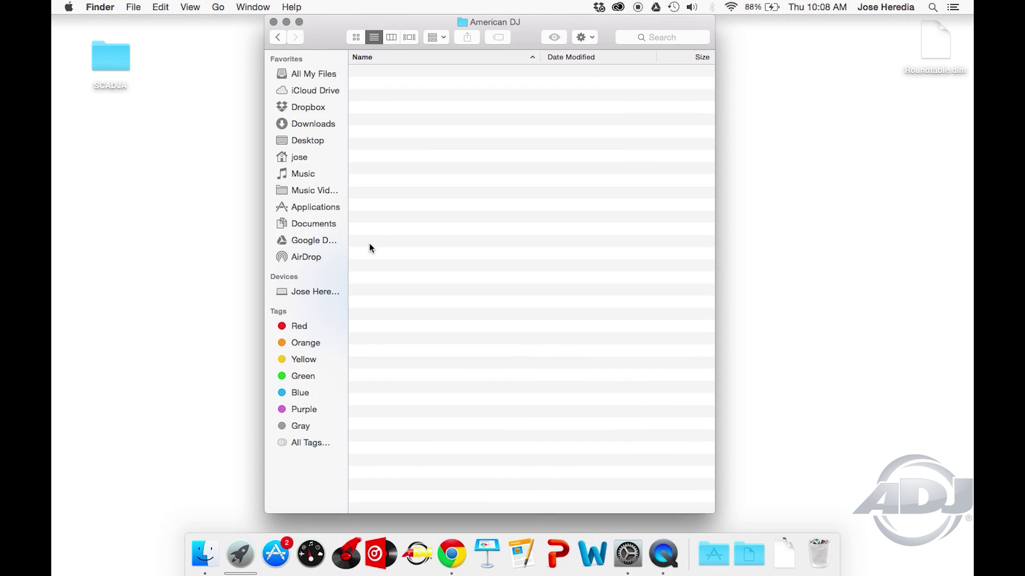
{"action": "scroll", "coordinate": [423, 267], "scroll_direction": "down", "scroll_amount": 10}
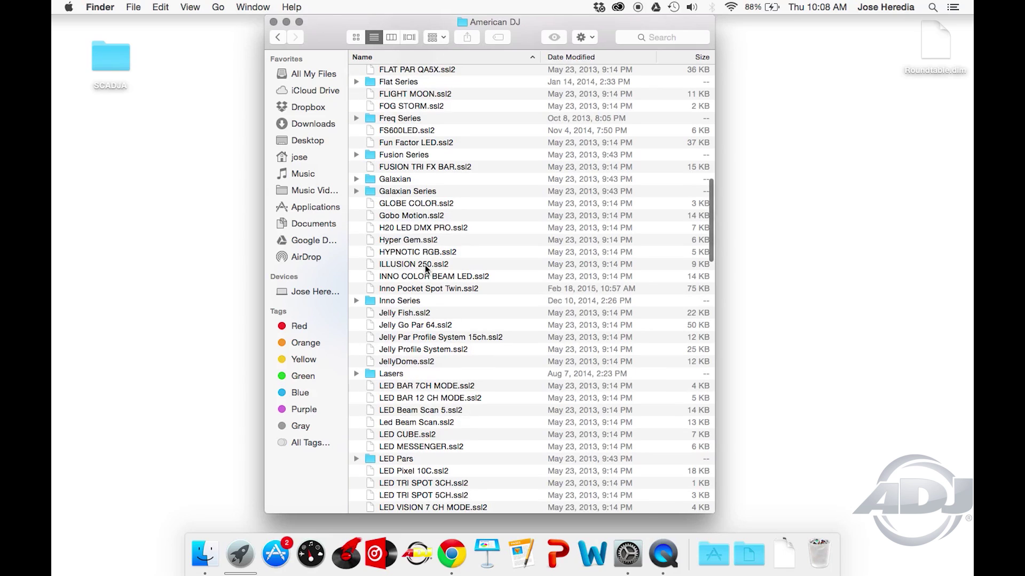
{"action": "scroll", "coordinate": [425, 269], "scroll_direction": "down", "scroll_amount": 2}
{"action": "scroll", "coordinate": [426, 270], "scroll_direction": "down", "scroll_amount": 3}
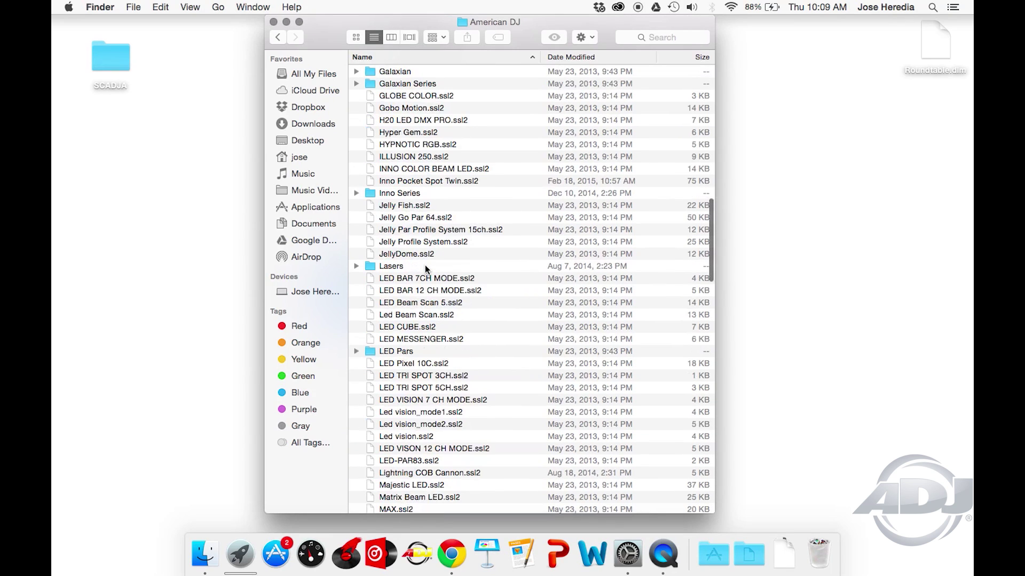
{"action": "scroll", "coordinate": [426, 270], "scroll_direction": "down", "scroll_amount": 5}
{"action": "scroll", "coordinate": [425, 269], "scroll_direction": "down", "scroll_amount": 4}
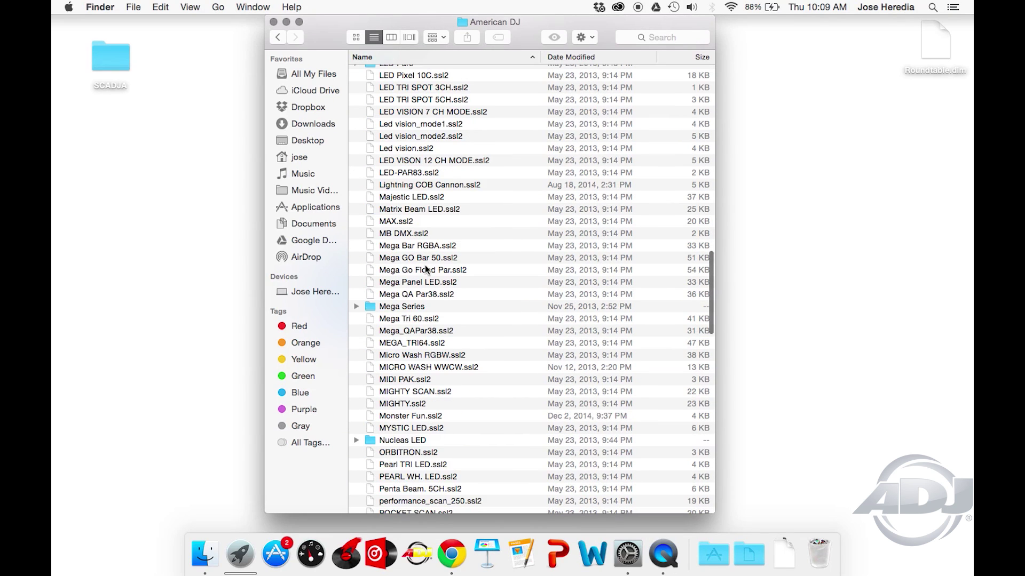
{"action": "scroll", "coordinate": [425, 265], "scroll_direction": "up", "scroll_amount": 8}
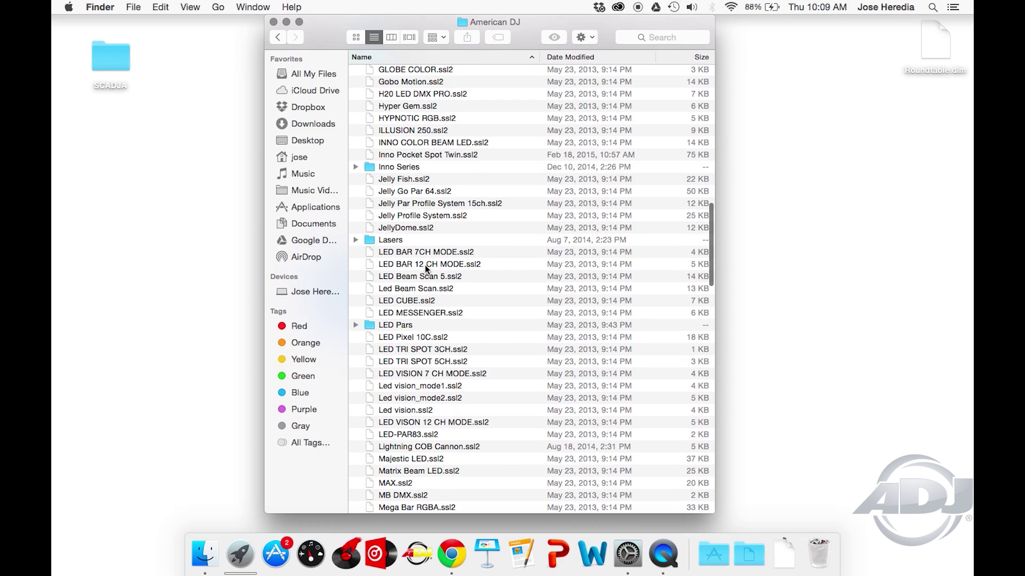
{"action": "scroll", "coordinate": [425, 265], "scroll_direction": "up", "scroll_amount": 5}
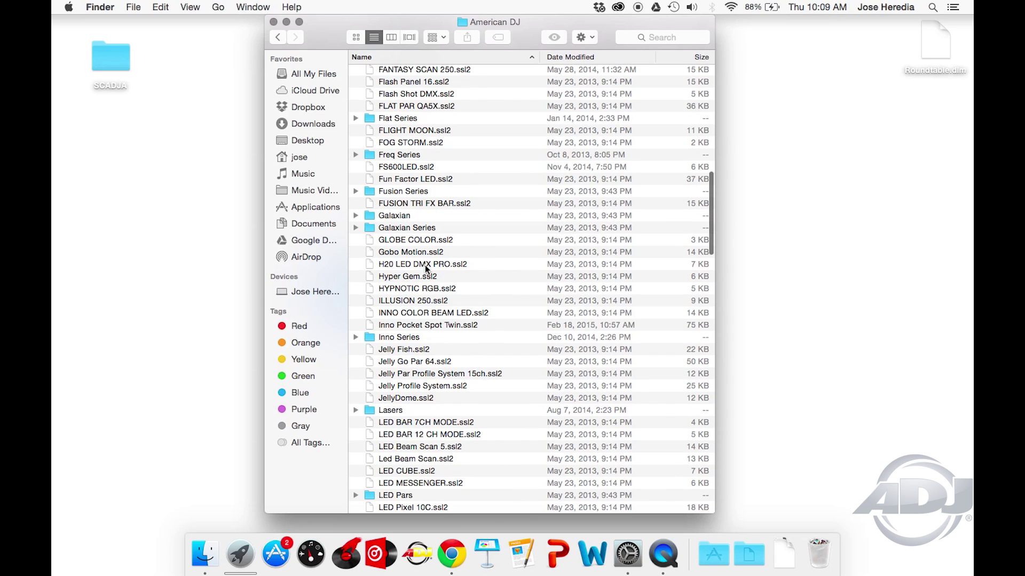
{"action": "scroll", "coordinate": [444, 229], "scroll_direction": "down", "scroll_amount": 15}
{"action": "scroll", "coordinate": [445, 228], "scroll_direction": "up", "scroll_amount": 20}
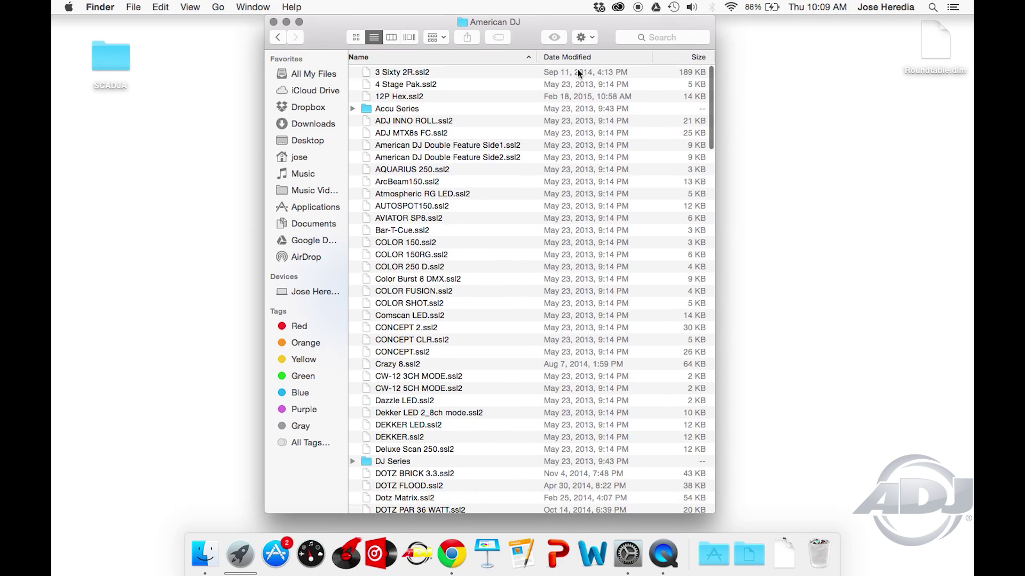
Step: Create and open a new 'Inno Pocket Series' folder inside American DJ, then launch myDMX 2.0
{"action": "left_click", "coordinate": [581, 38]}
{"action": "left_click", "coordinate": [586, 50]}
{"action": "type", "text": "Inno Pocket Series"}
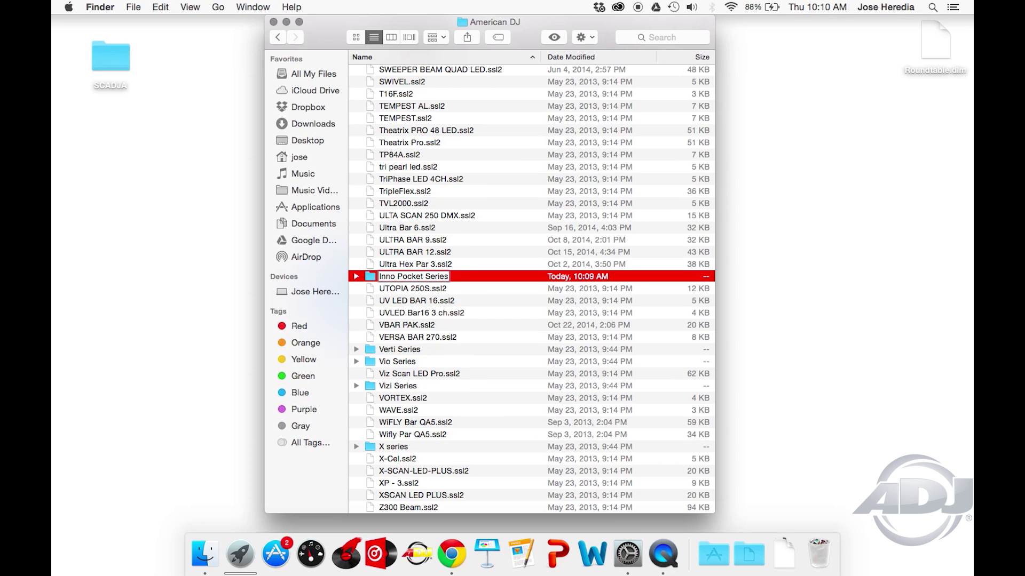
{"action": "key", "text": "Return"}
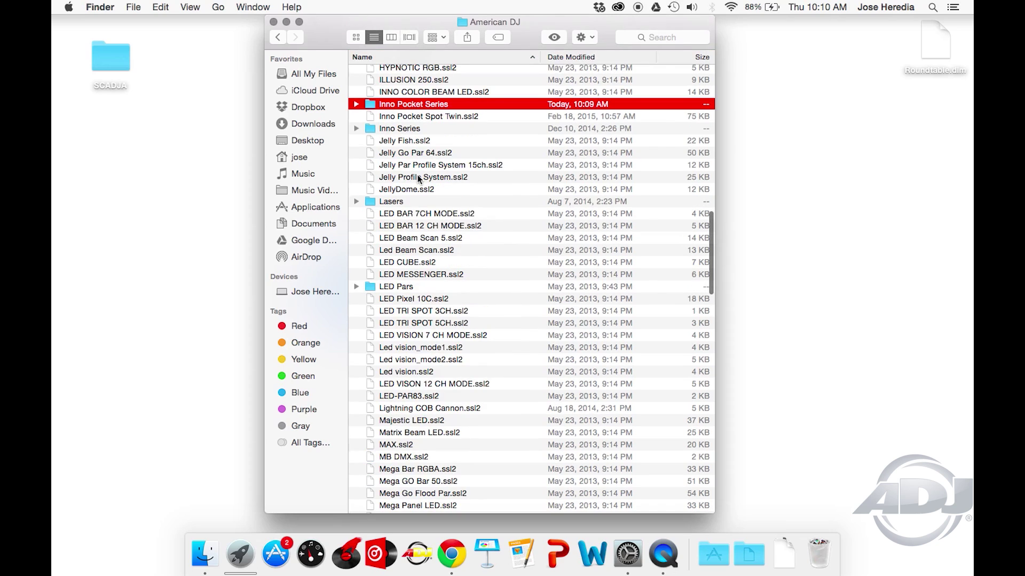
{"action": "double_click", "coordinate": [371, 102]}
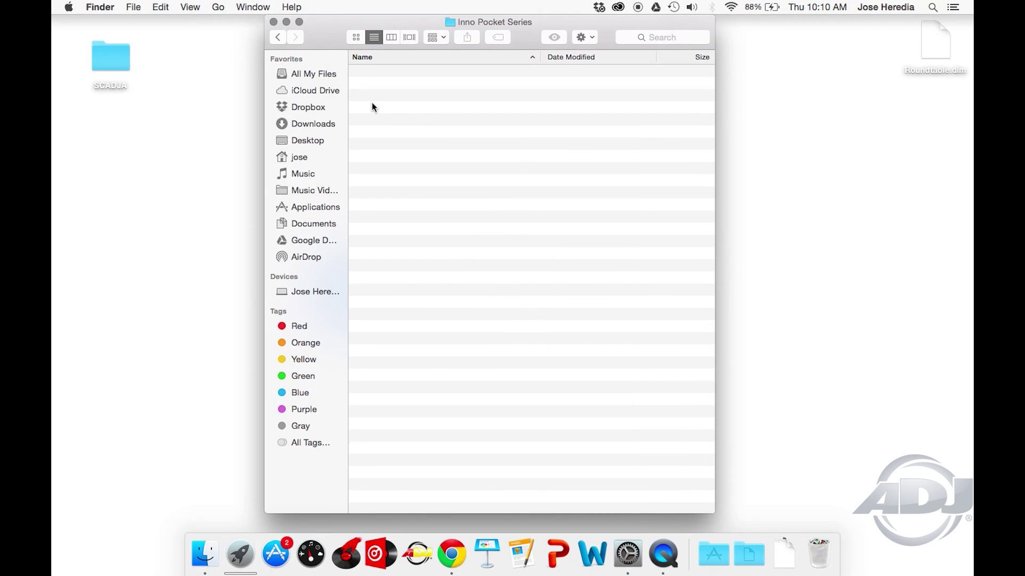
{"action": "left_click", "coordinate": [417, 554]}
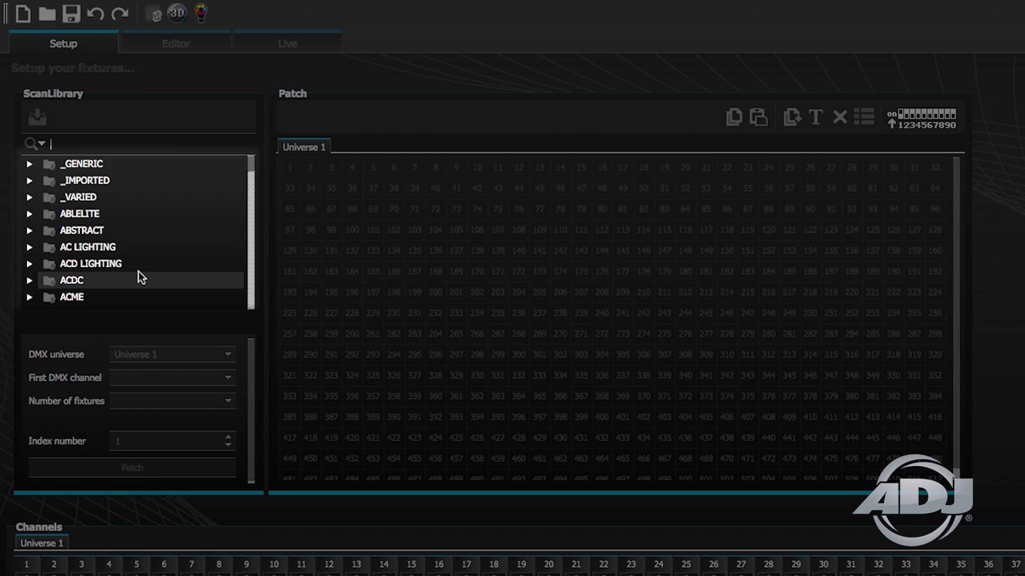
Step: Search the ScanLibrary for 'inno pocket sp', select inno pocket spot lzr, then clear the search
{"action": "left_click", "coordinate": [93, 146]}
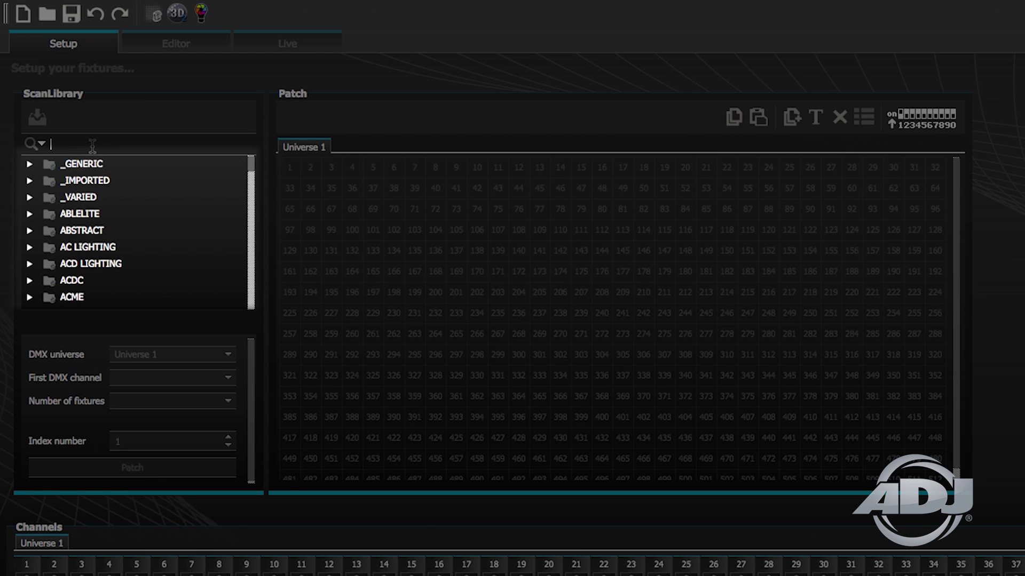
{"action": "type", "text": "inno pocke"}
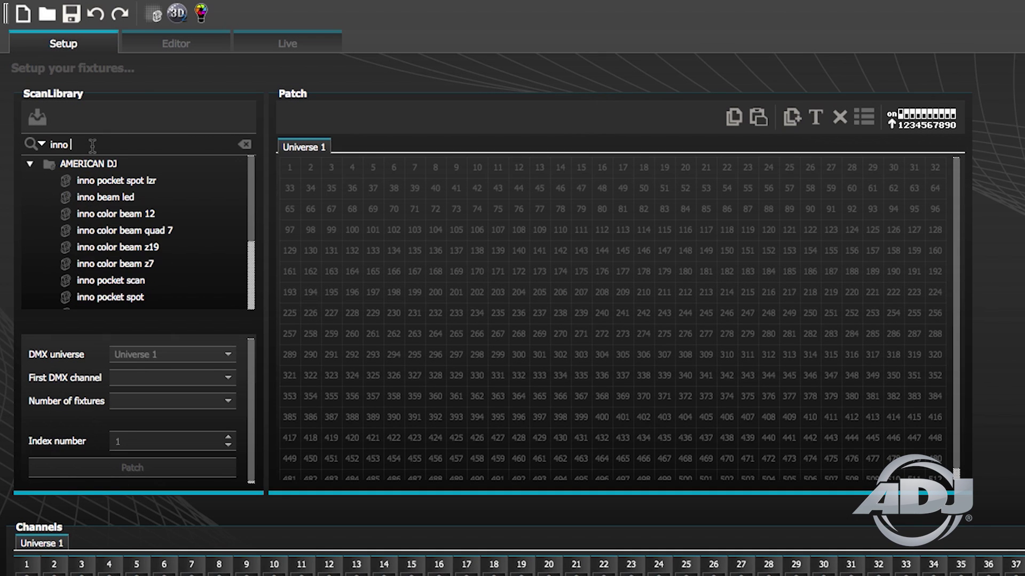
{"action": "type", "text": "t"}
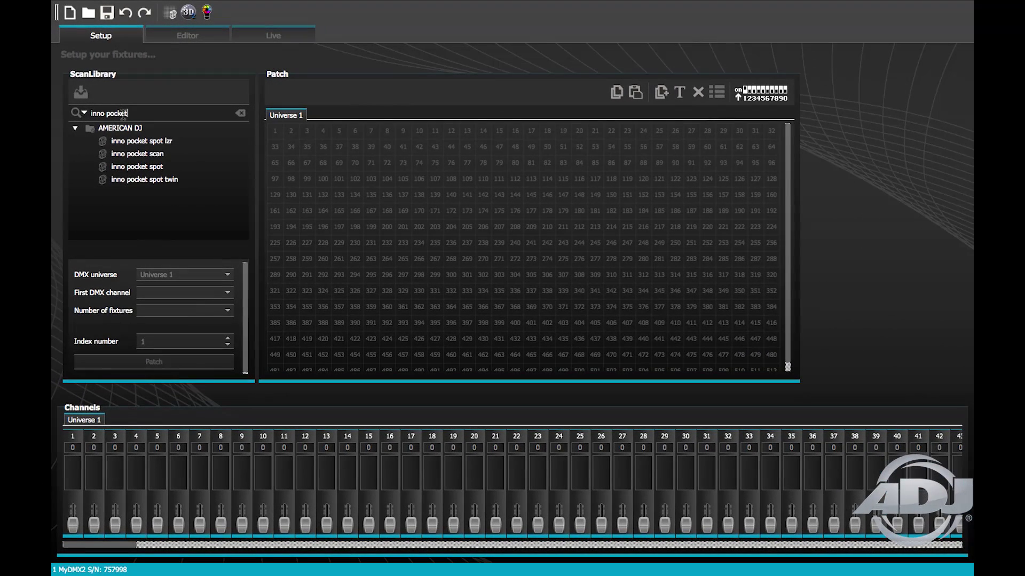
{"action": "type", "text": " sp"}
{"action": "left_click", "coordinate": [132, 140]}
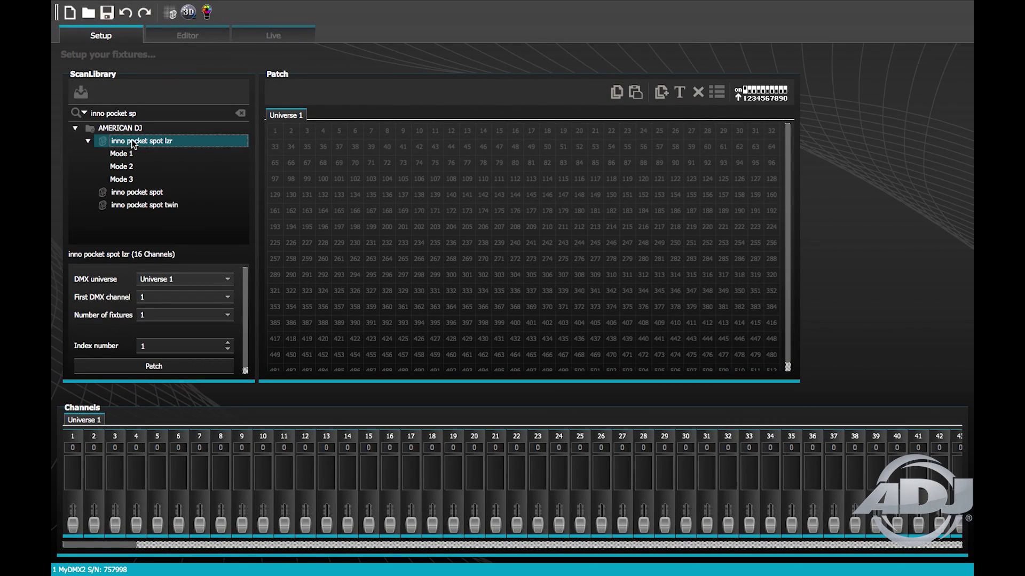
{"action": "key", "text": "ctrl+a"}
{"action": "key", "text": "BackSpace"}
{"action": "scroll", "coordinate": [154, 171], "scroll_direction": "down", "scroll_amount": 4}
{"action": "scroll", "coordinate": [154, 170], "scroll_direction": "down", "scroll_amount": 2}
Step: Patch Mode 1 of AMERICAN DJ > INNO POCKET SERIES > inno pocket spot lzr, then remove it again
{"action": "left_click", "coordinate": [133, 218]}
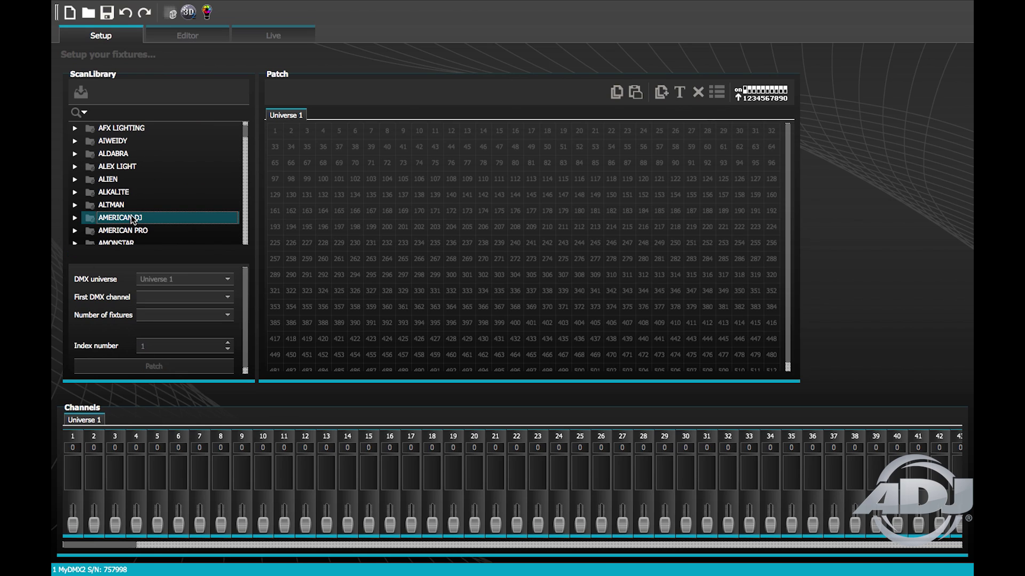
{"action": "double_click", "coordinate": [133, 219]}
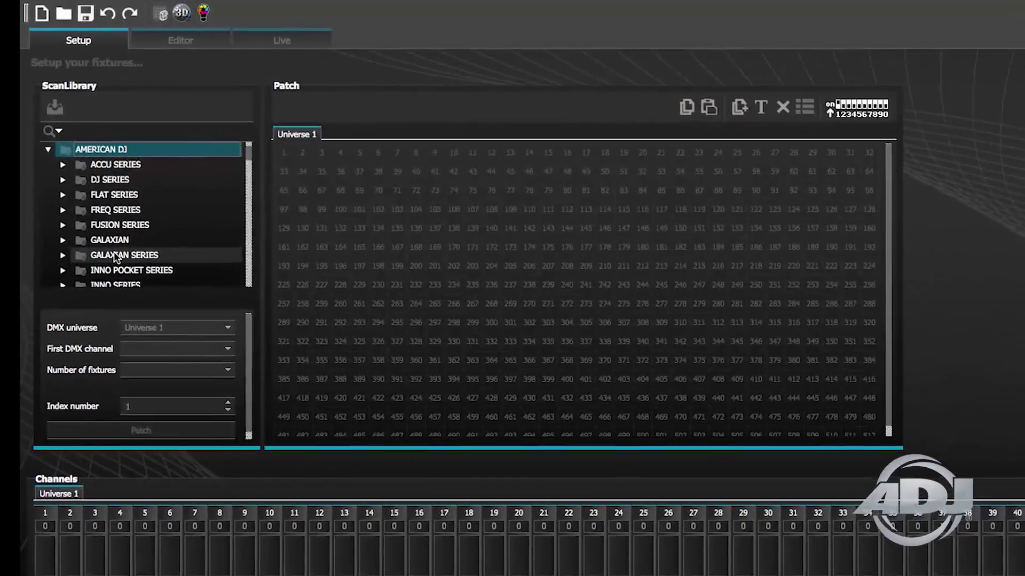
{"action": "scroll", "coordinate": [126, 229], "scroll_direction": "down", "scroll_amount": 2}
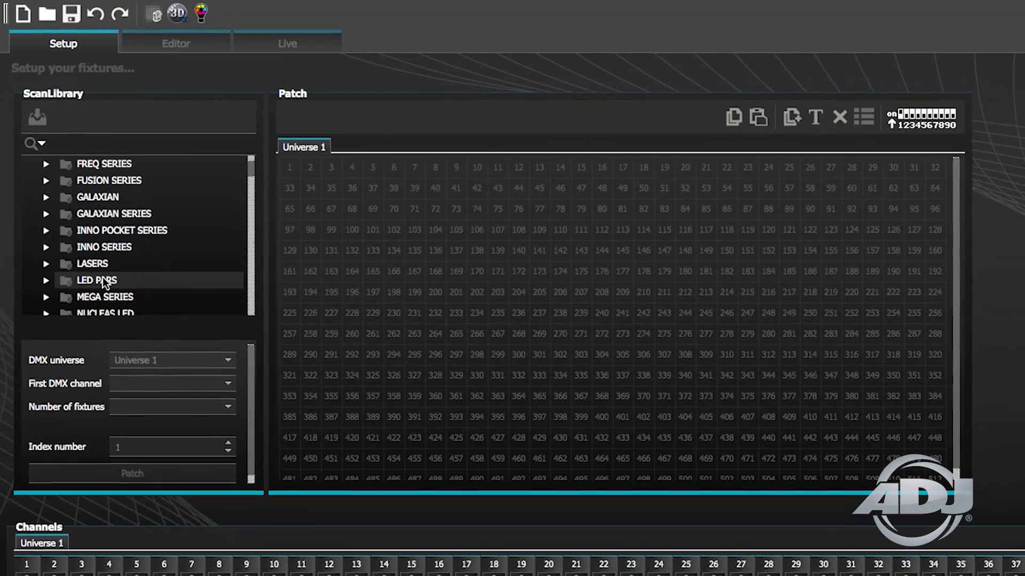
{"action": "double_click", "coordinate": [127, 229]}
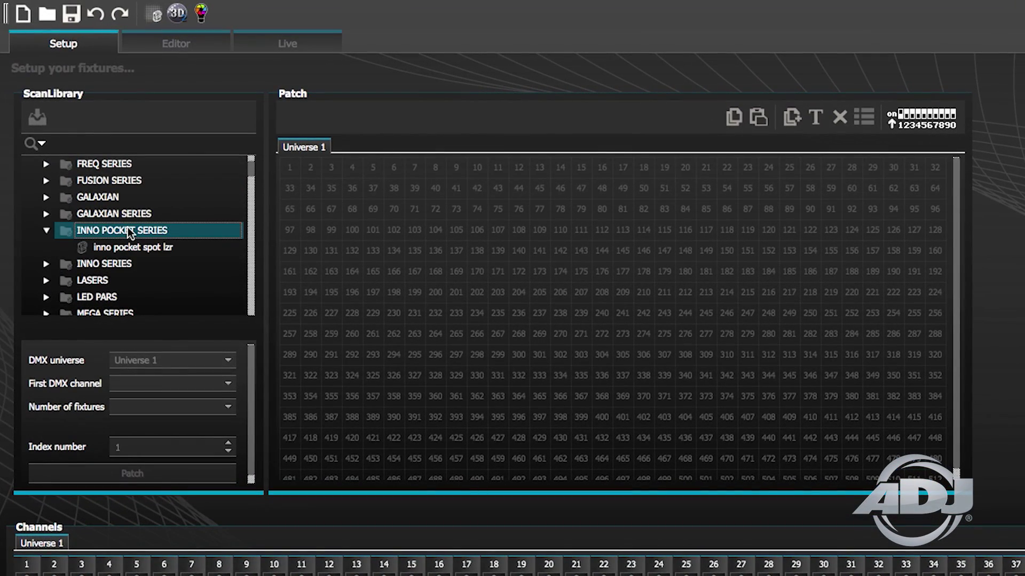
{"action": "double_click", "coordinate": [146, 247]}
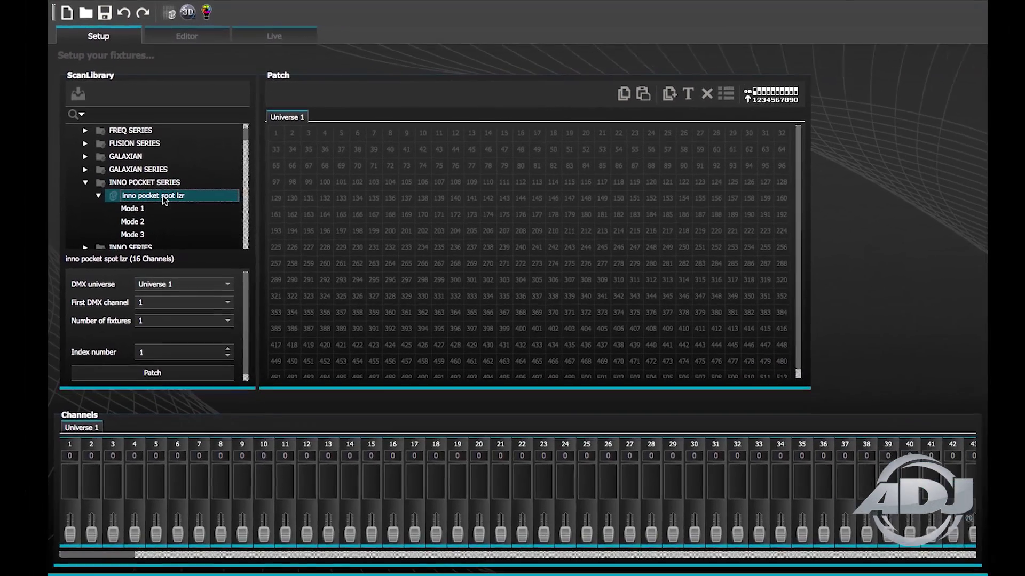
{"action": "left_click", "coordinate": [115, 266]}
{"action": "left_click_drag", "start_coordinate": [142, 210], "coordinate": [280, 133]}
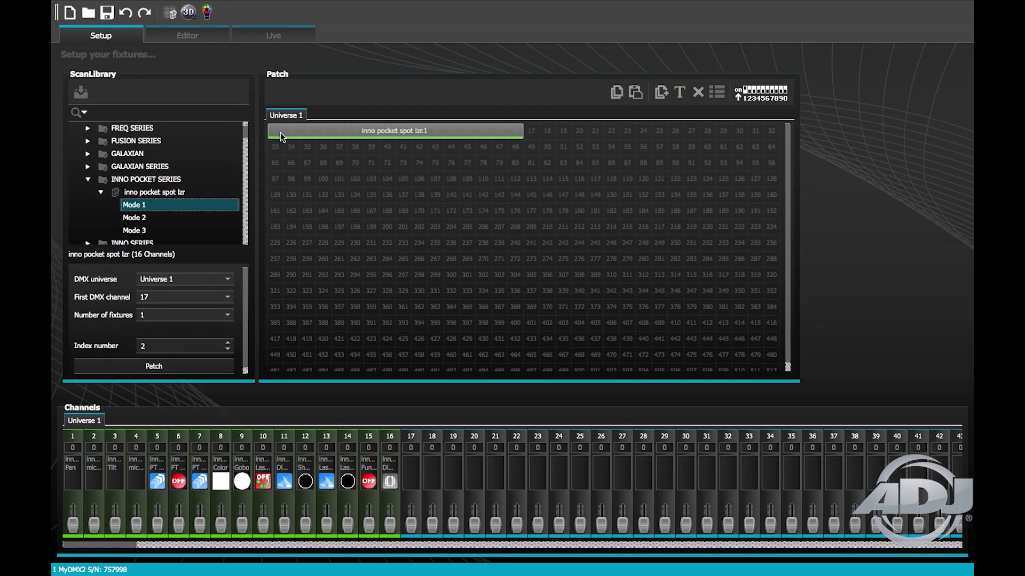
{"action": "key", "text": "Delete"}
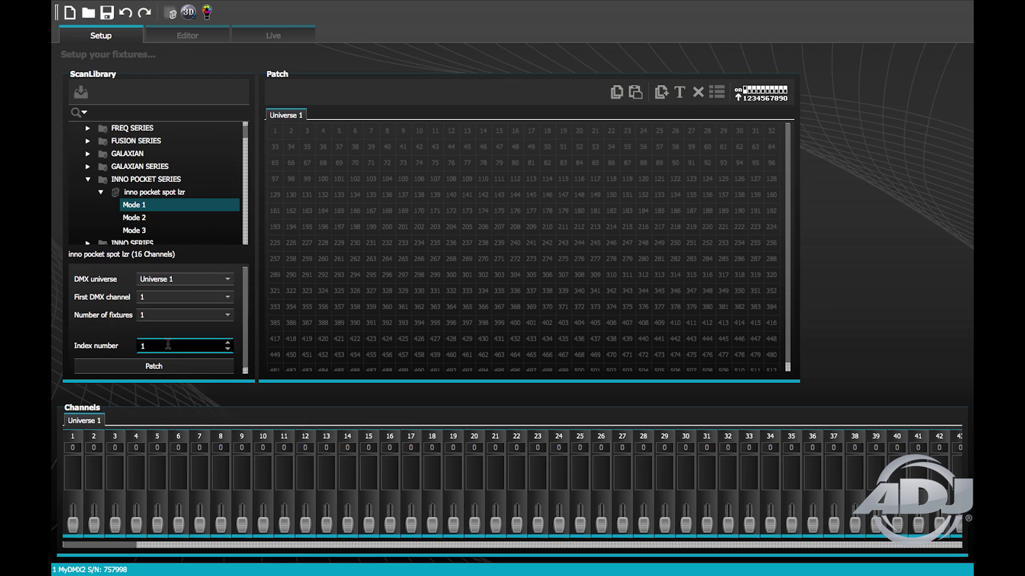
Step: Import Inno Pocket Spot LZR.ssl2 from the Downloads folder into the ScanLibrary
{"action": "left_click", "coordinate": [168, 366]}
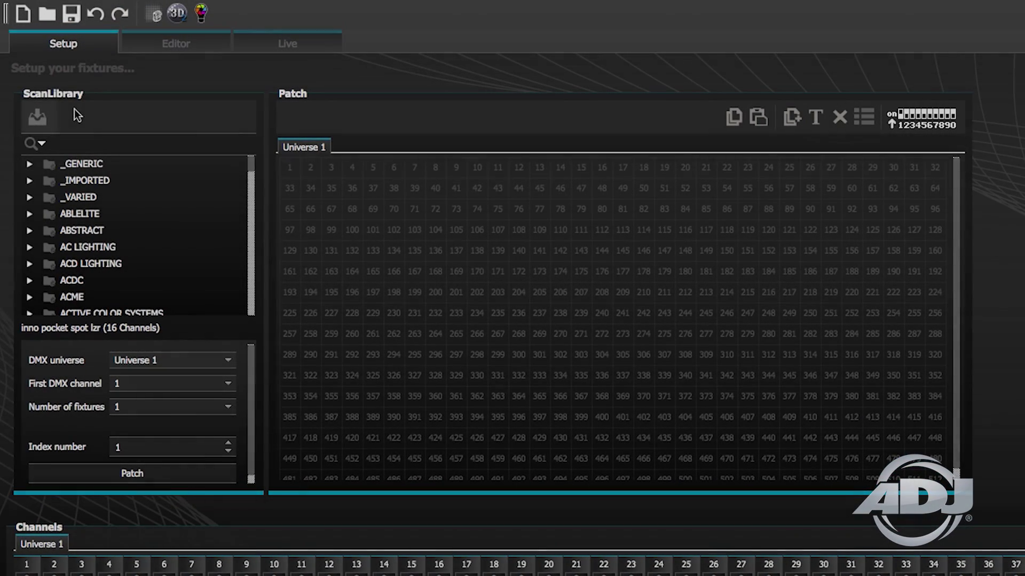
{"action": "left_click", "coordinate": [43, 117]}
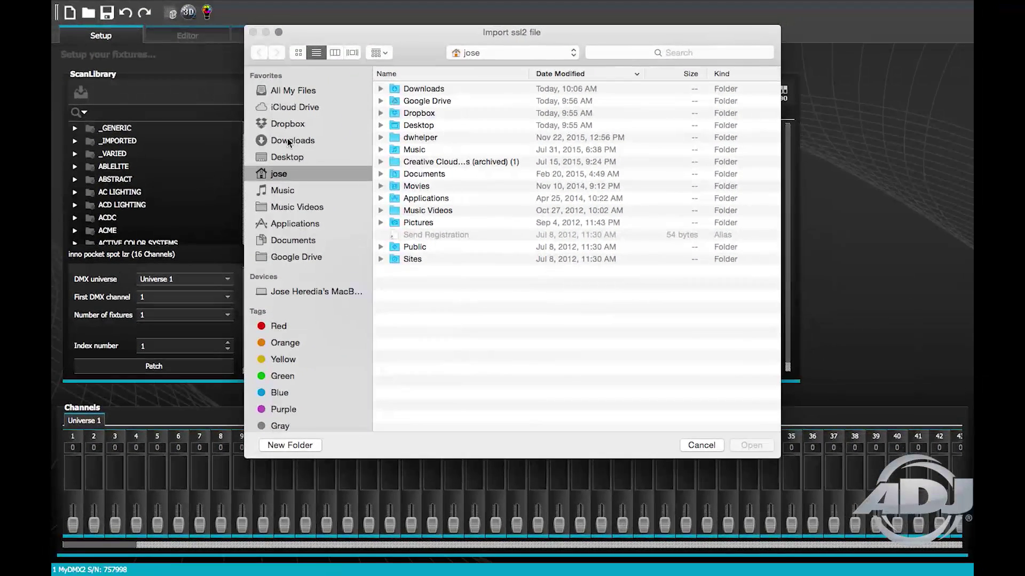
{"action": "left_click", "coordinate": [288, 142]}
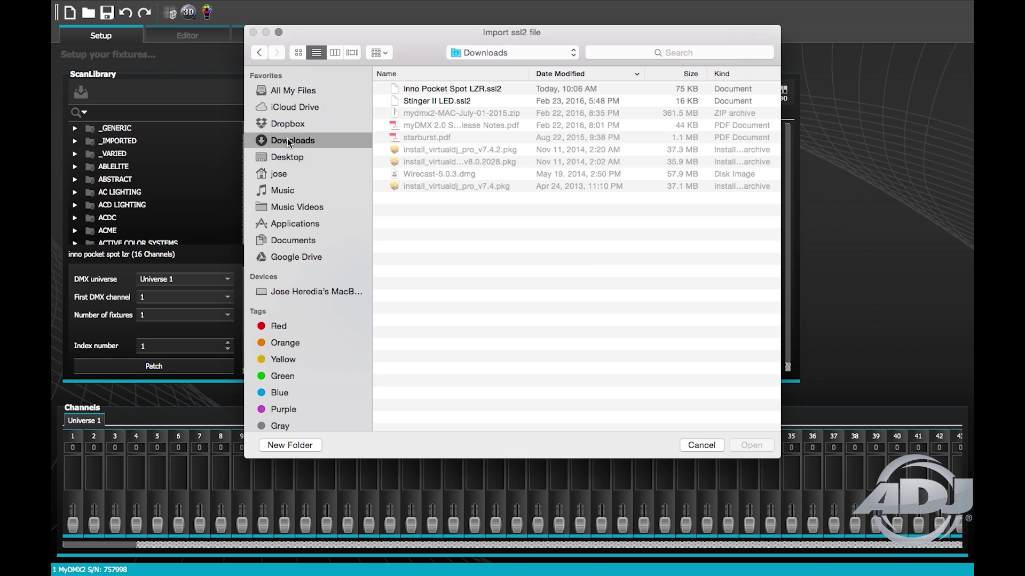
{"action": "double_click", "coordinate": [465, 89]}
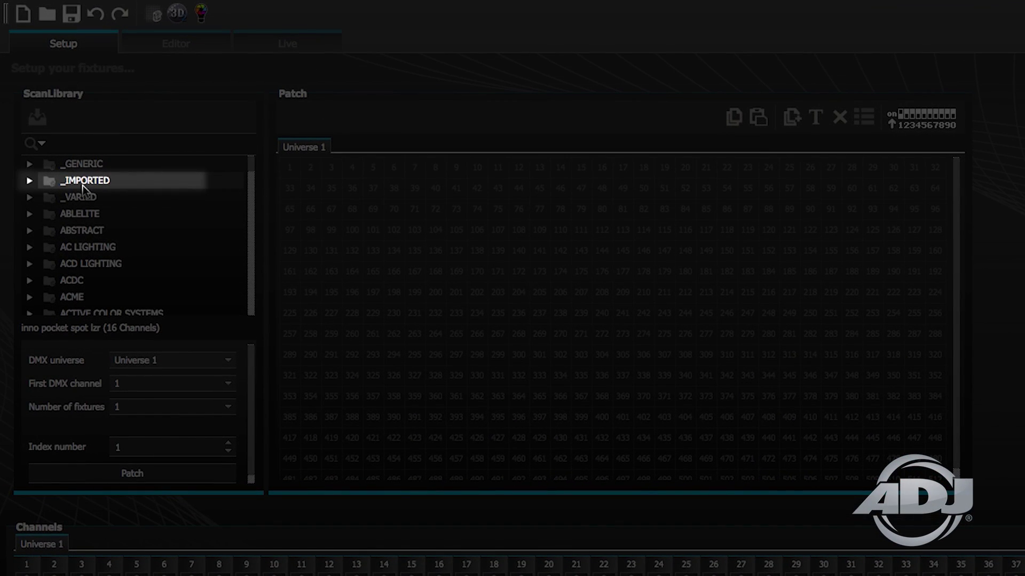
Step: Patch the imported inno pocket spot lzr Mode 1 from _IMPORTED starting at DMX channel 1
{"action": "left_click", "coordinate": [84, 181]}
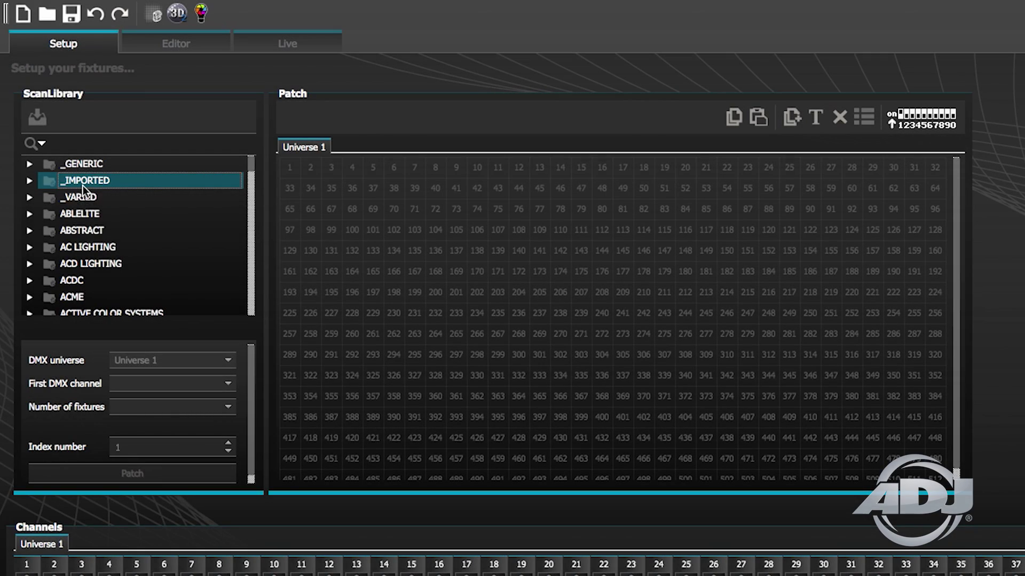
{"action": "double_click", "coordinate": [83, 184]}
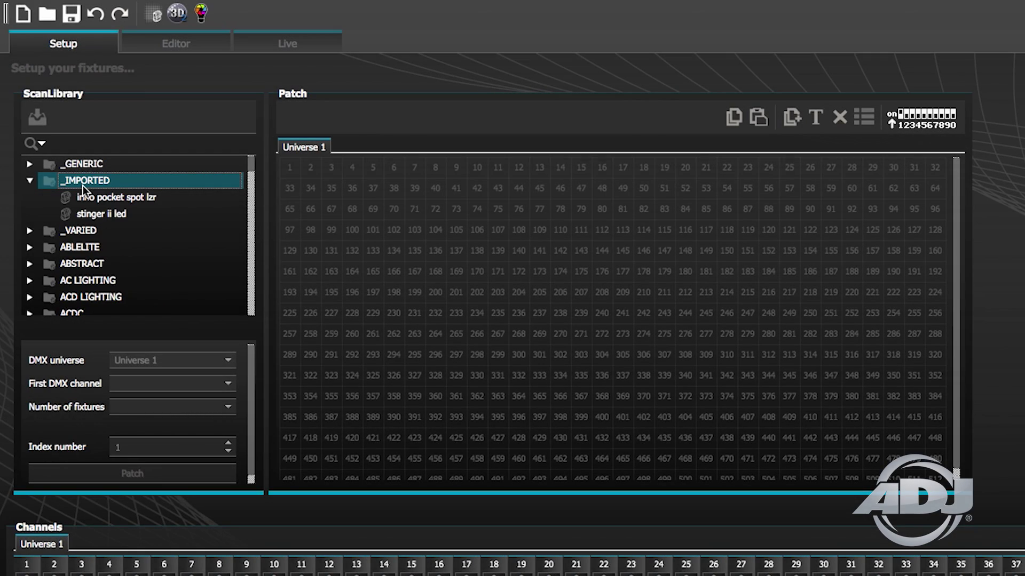
{"action": "double_click", "coordinate": [120, 195]}
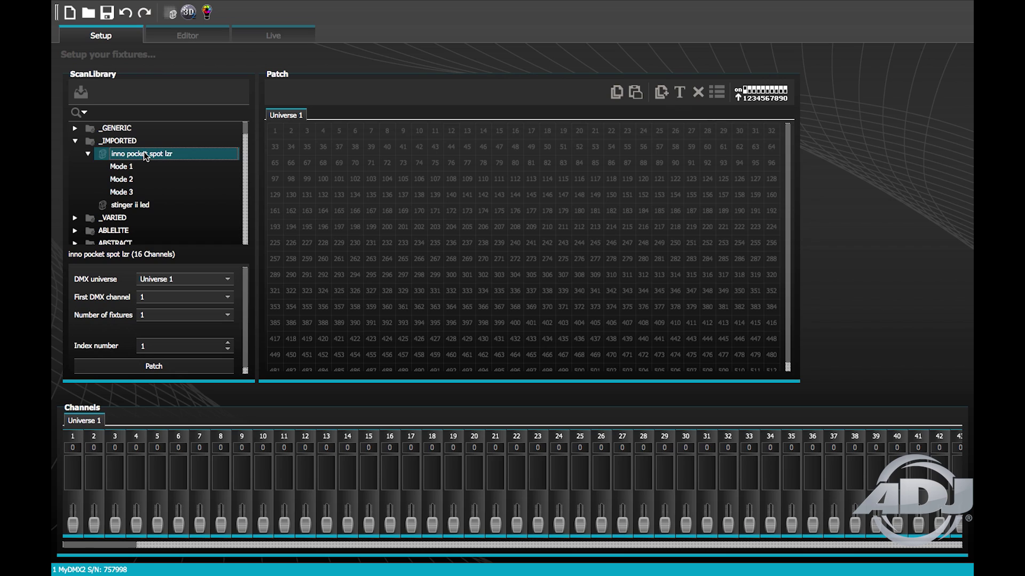
{"action": "left_click", "coordinate": [121, 166]}
{"action": "left_click_drag", "start_coordinate": [121, 166], "coordinate": [278, 127]}
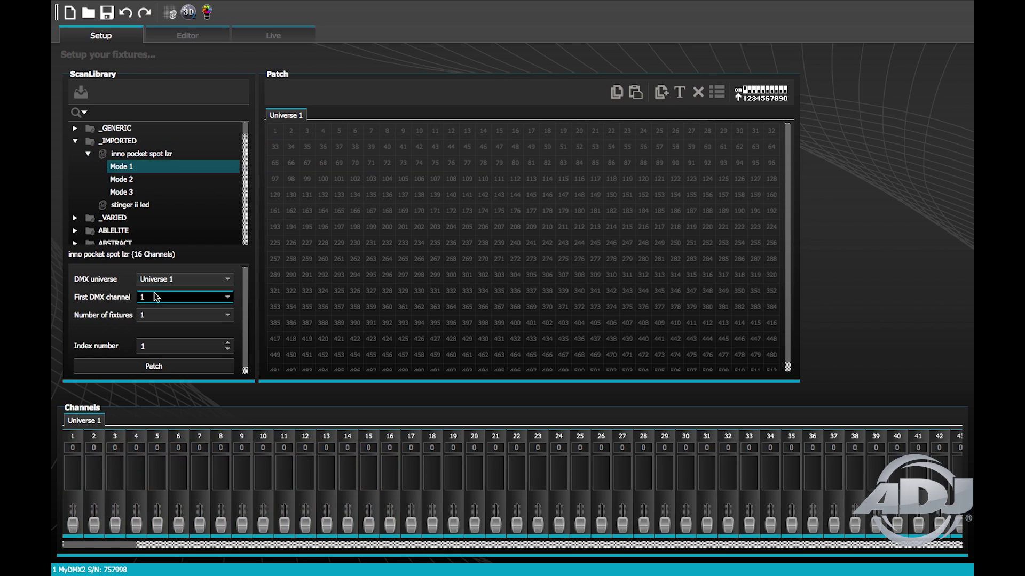
{"action": "left_click", "coordinate": [162, 364]}
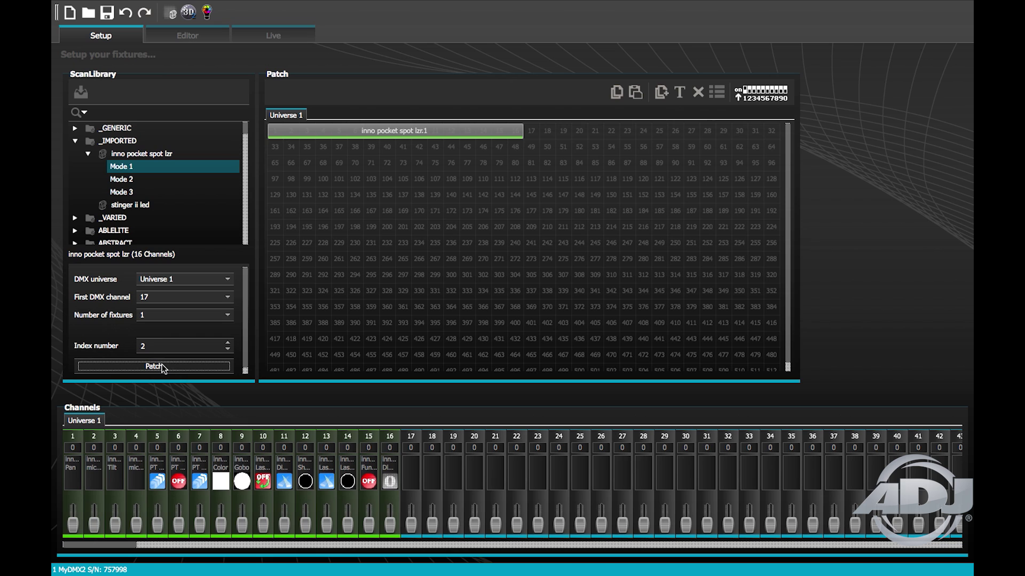